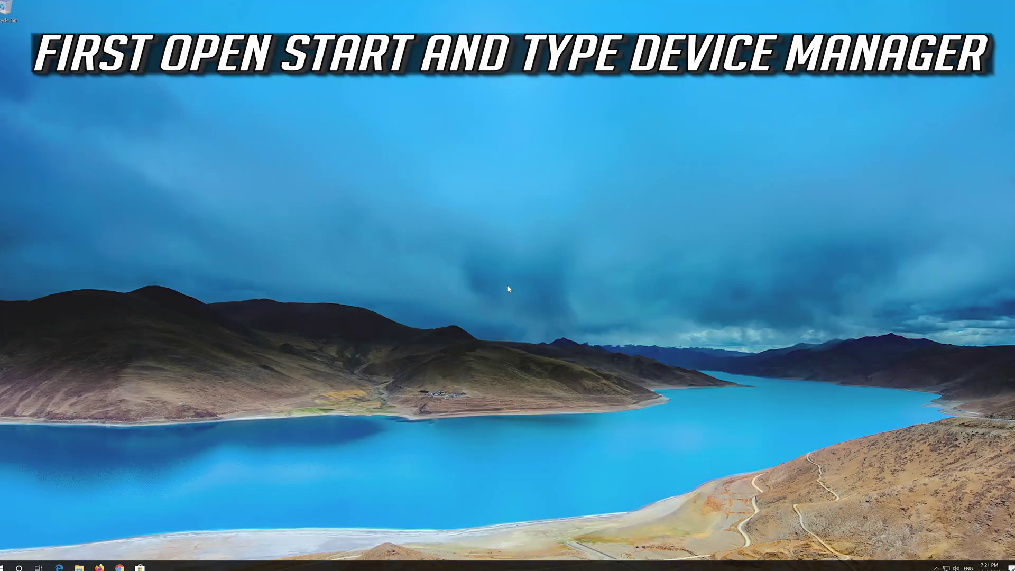
# Search the Start menu for 'device manager' and launch the Device Manager best match.
pyautogui.press('super')
pyautogui.write('devi')
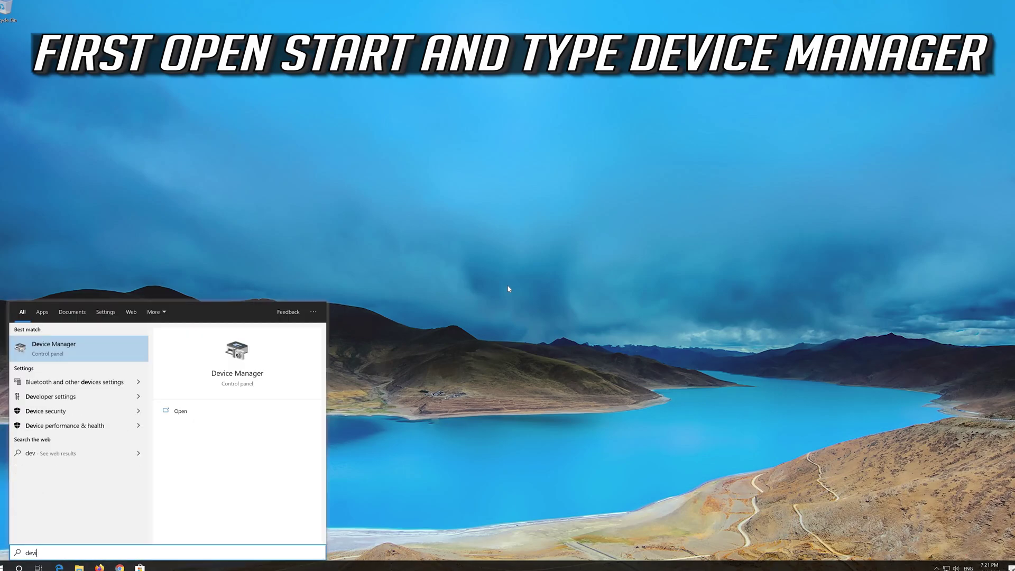
pyautogui.write('ce manager')
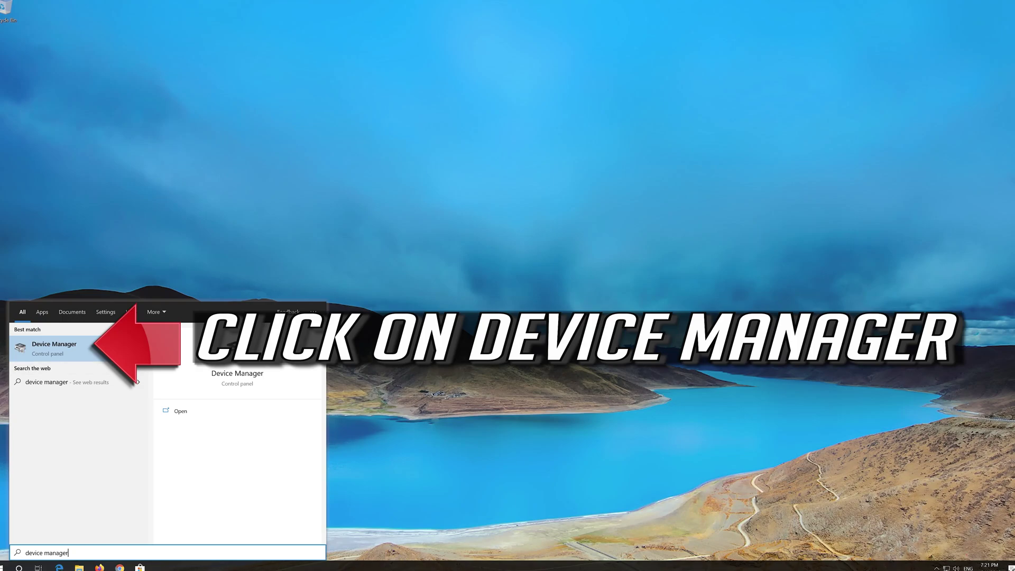
pyautogui.click(76, 349)
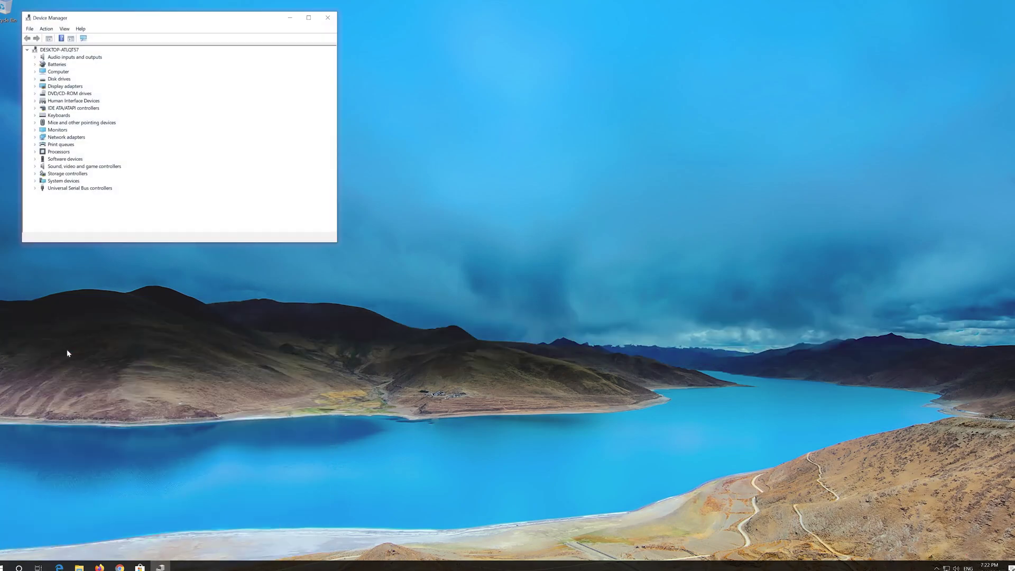
# Centre the window and start Update driver for High Definition Audio Device under Sound, video and game controllers.
pyautogui.moveTo(207, 27); pyautogui.dragTo(495, 140)
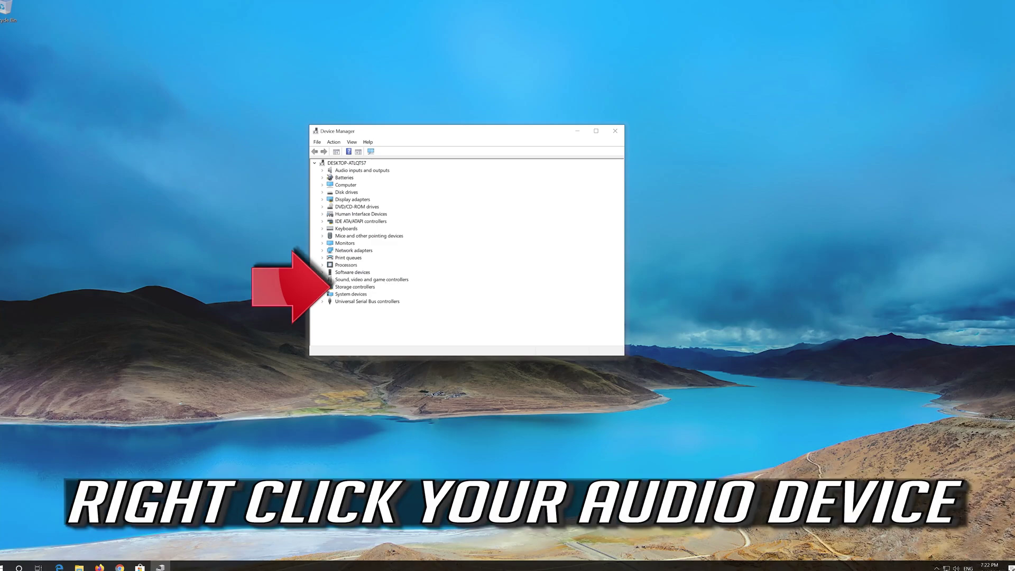
pyautogui.click(322, 279)
pyautogui.click(353, 287)
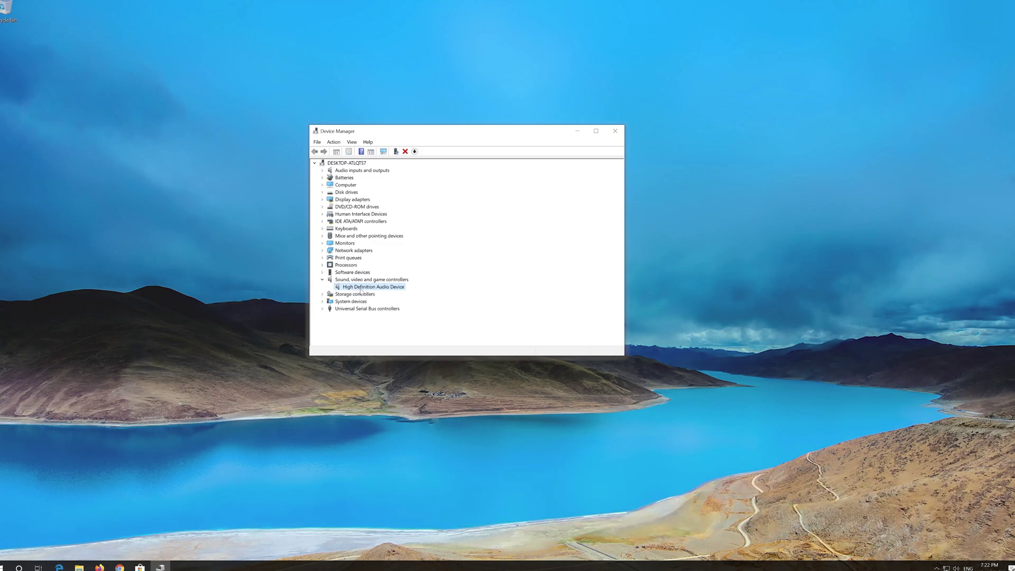
pyautogui.rightClick(388, 288)
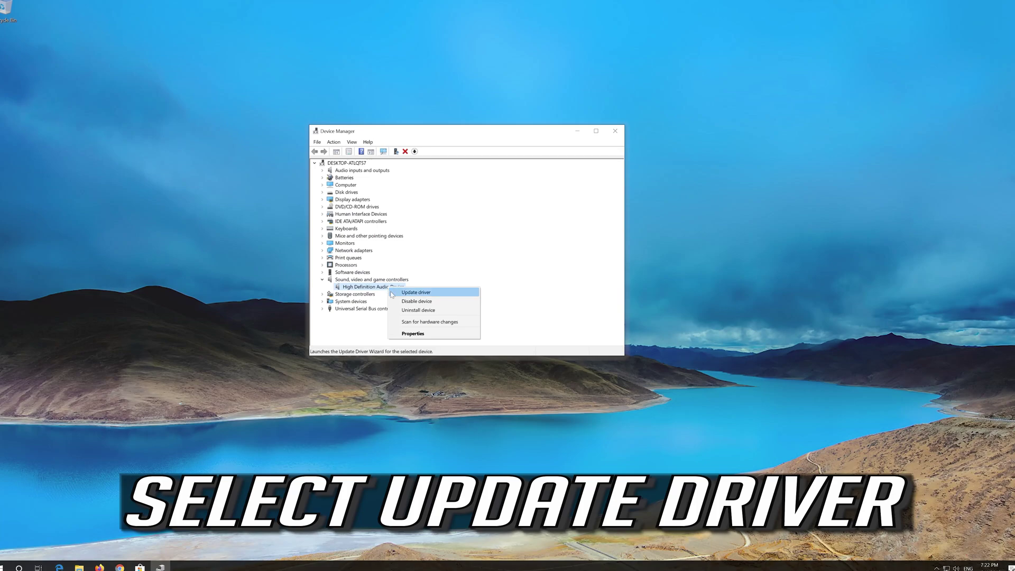
pyautogui.click(444, 295)
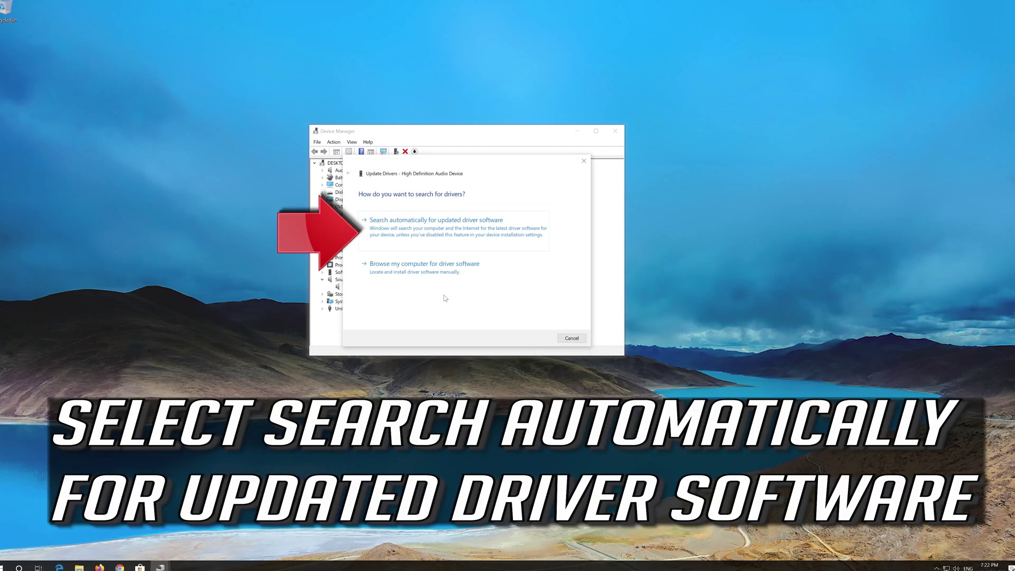
# Let Windows search automatically for a newer audio driver, then search Windows Update for drivers.
pyautogui.click(454, 233)
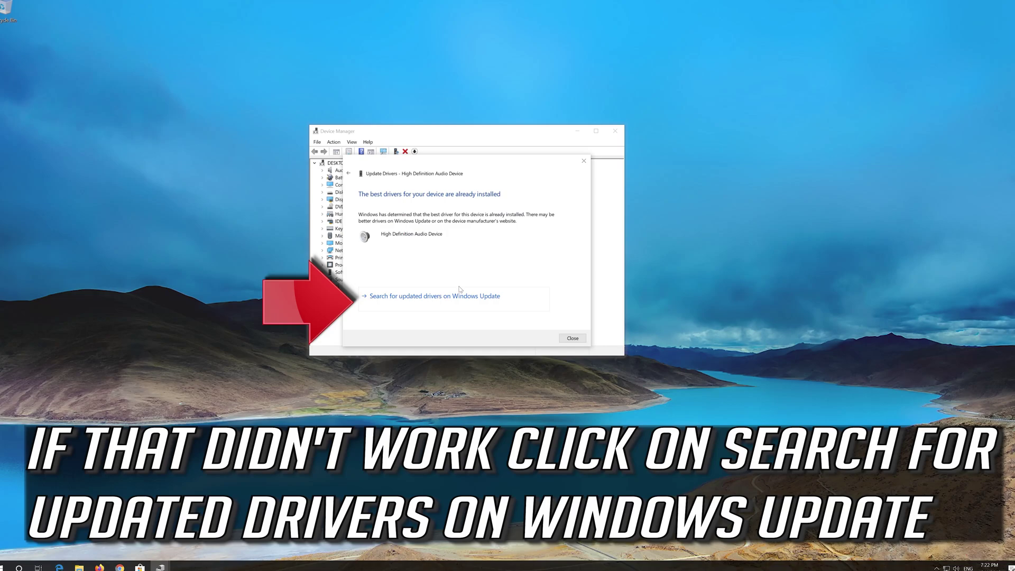
pyautogui.click(431, 297)
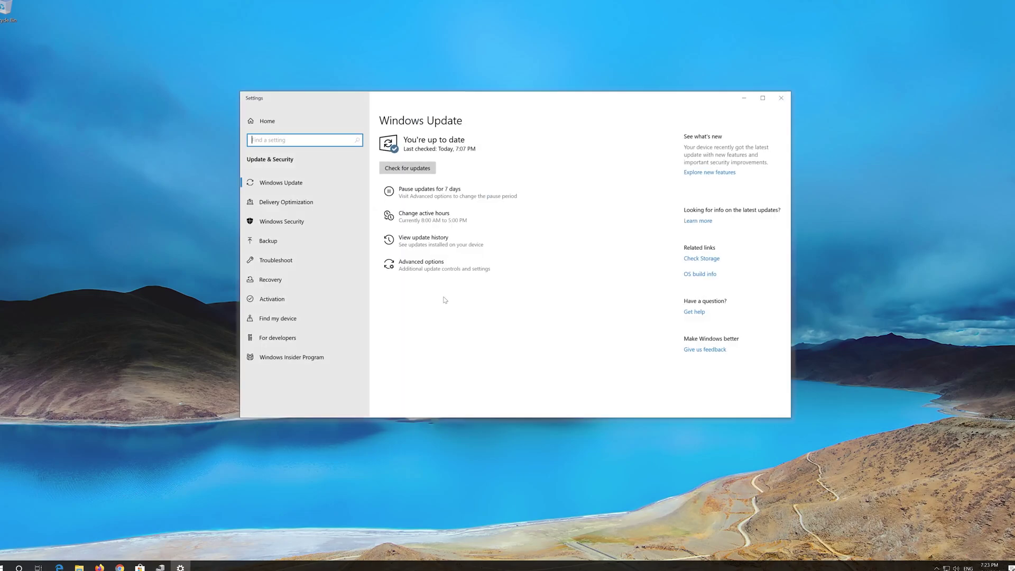
# Run Check for updates on the Windows Update settings page.
pyautogui.click(407, 168)
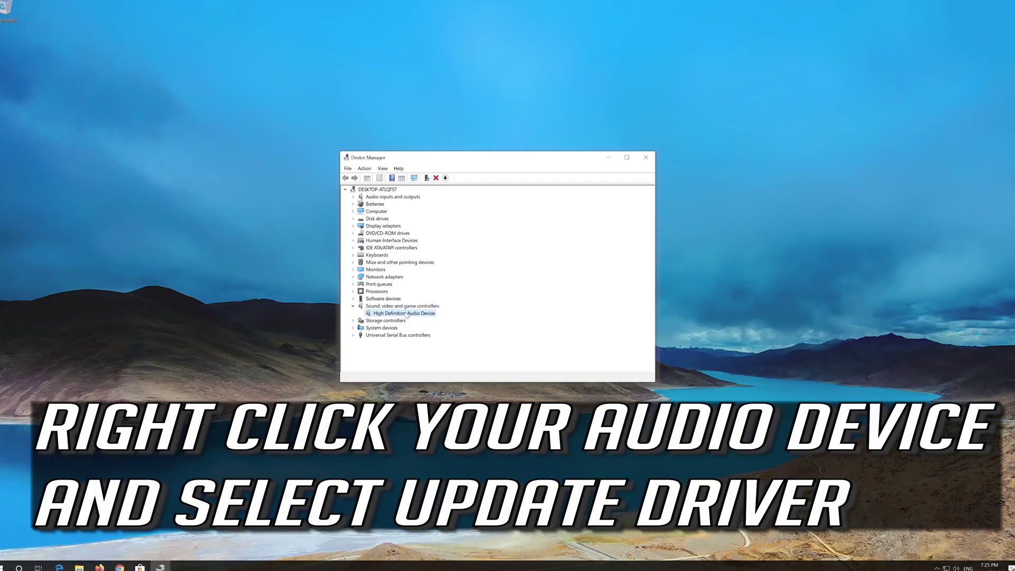
# Reopen the Update driver wizard for the High Definition Audio Device.
pyautogui.rightClick(406, 315)
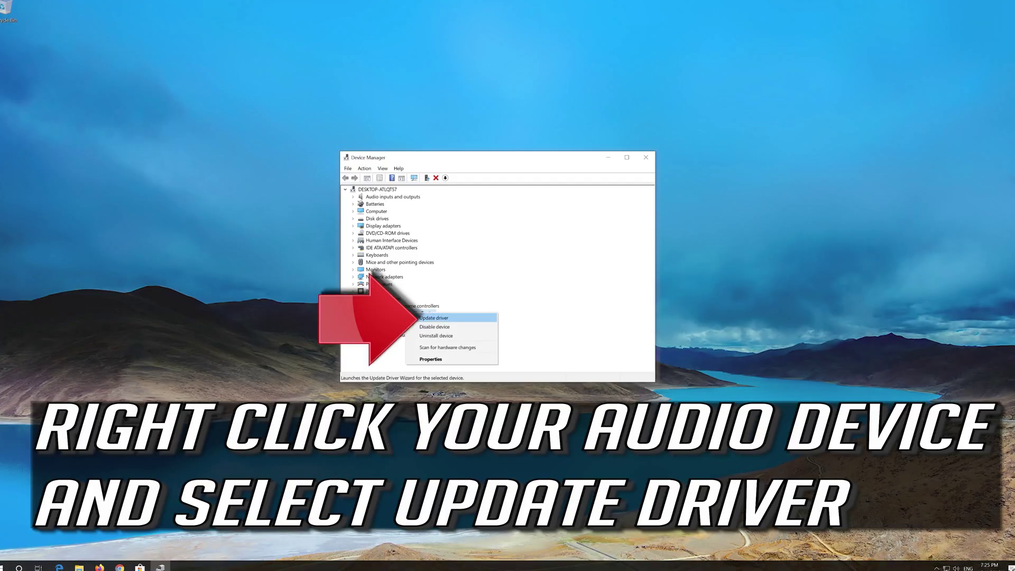
pyautogui.click(473, 320)
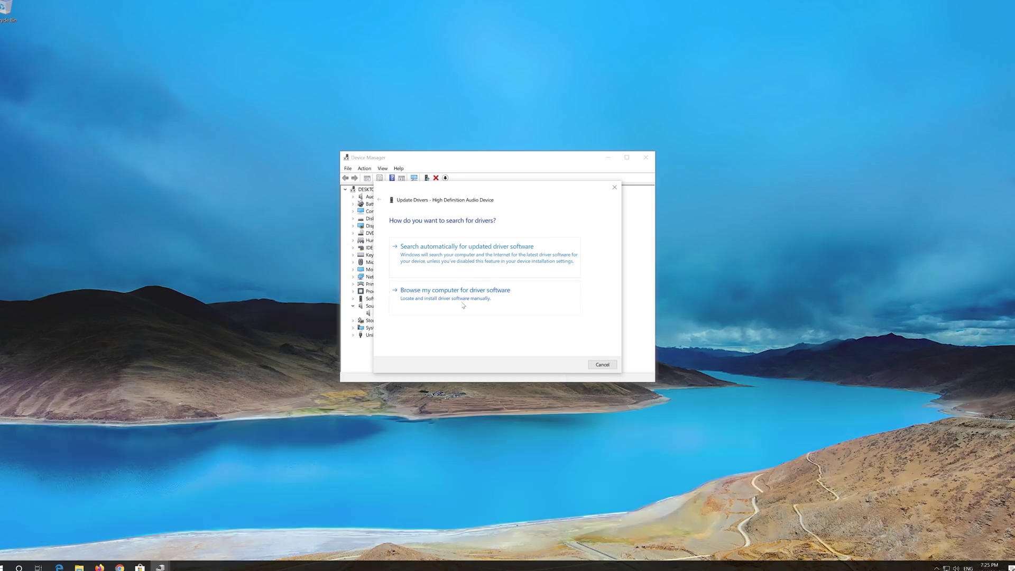
# Install the High Definition Audio Device driver from this computer's list, accepting the warning.
pyautogui.click(461, 304)
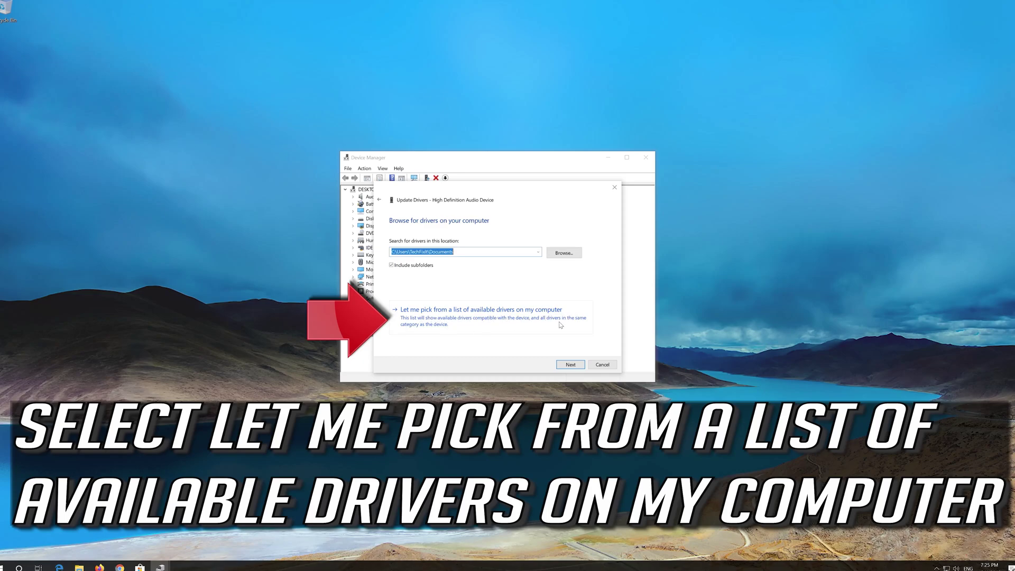
pyautogui.click(493, 326)
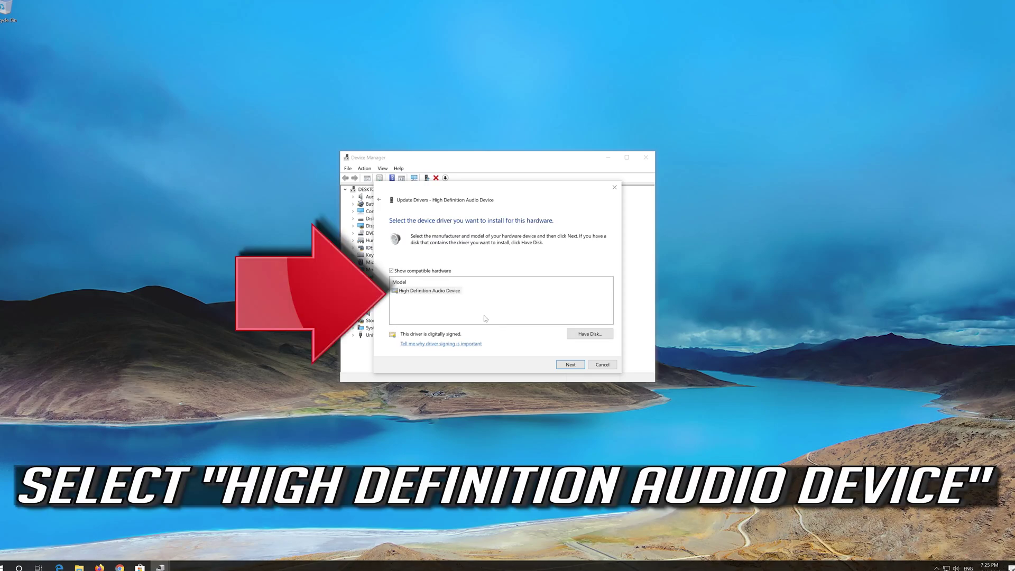
pyautogui.click(436, 292)
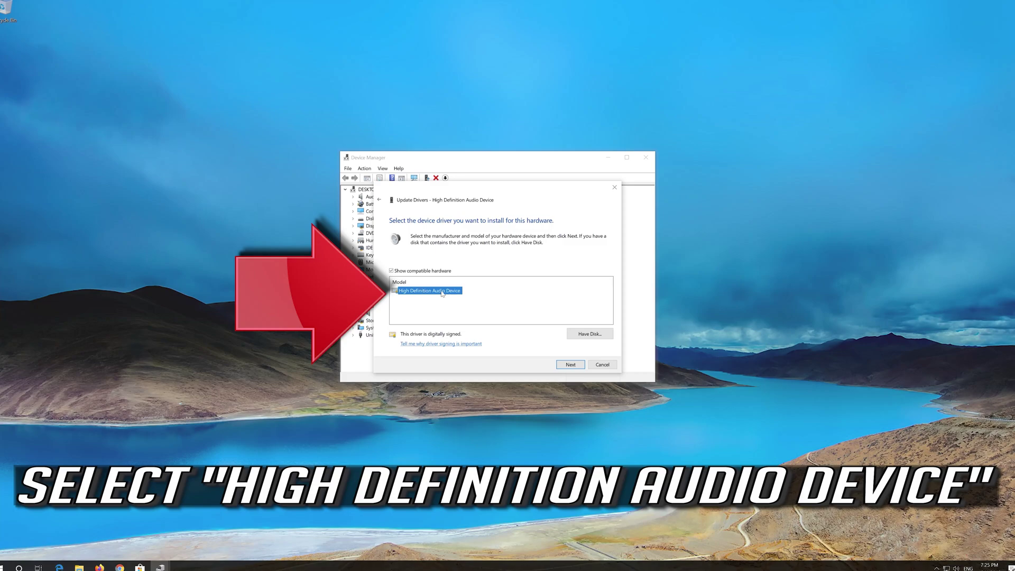
pyautogui.click(559, 366)
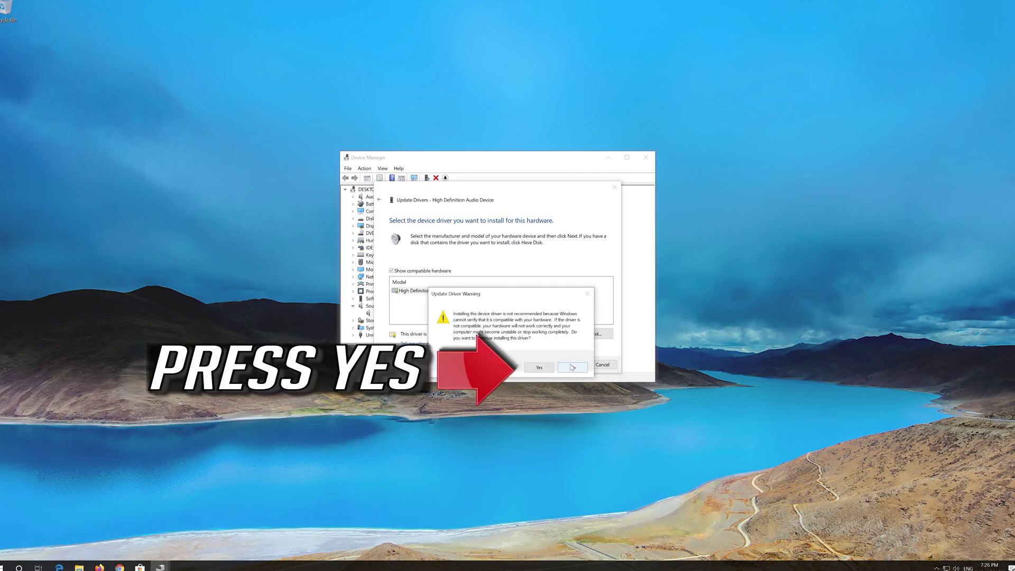
pyautogui.click(532, 369)
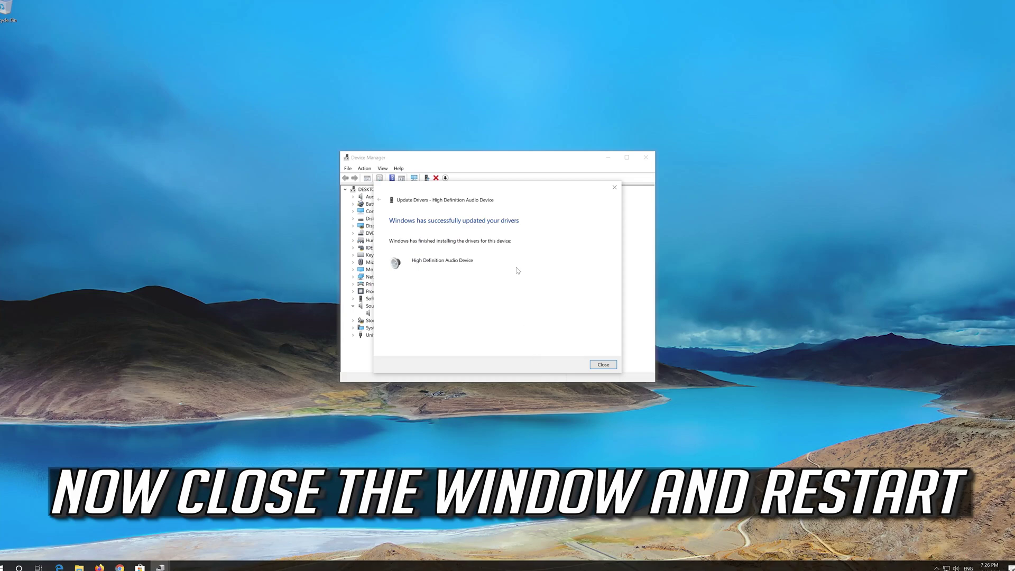
pyautogui.click(602, 364)
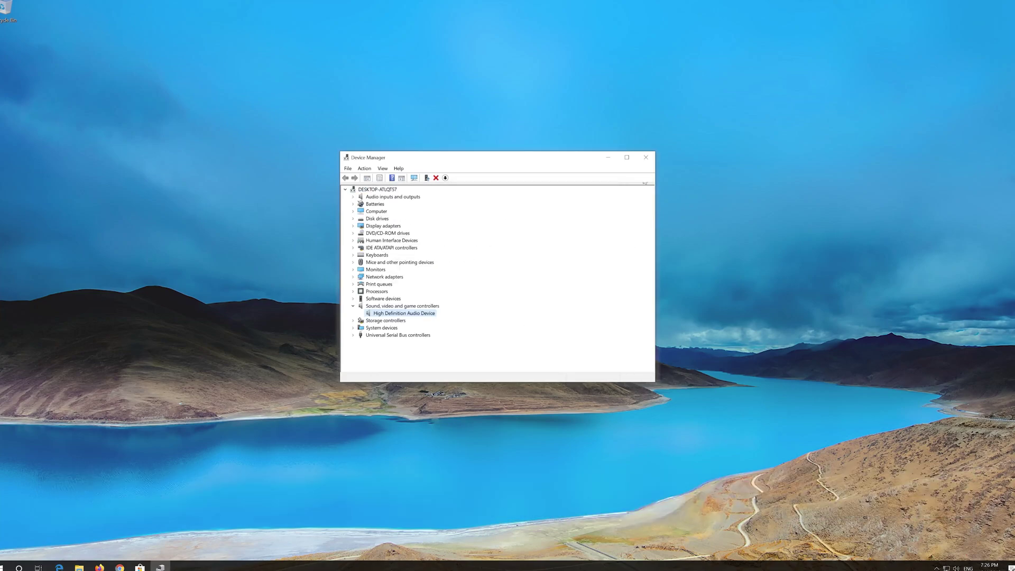
# Close Device Manager and restart the computer from the Start menu power options.
pyautogui.click(646, 157)
pyautogui.click(4, 566)
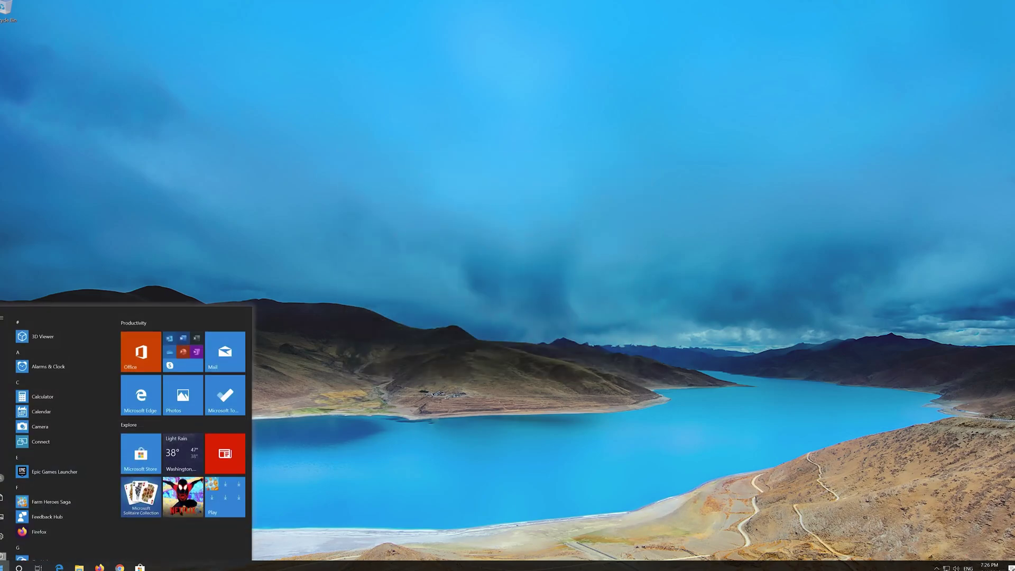
pyautogui.click(3, 550)
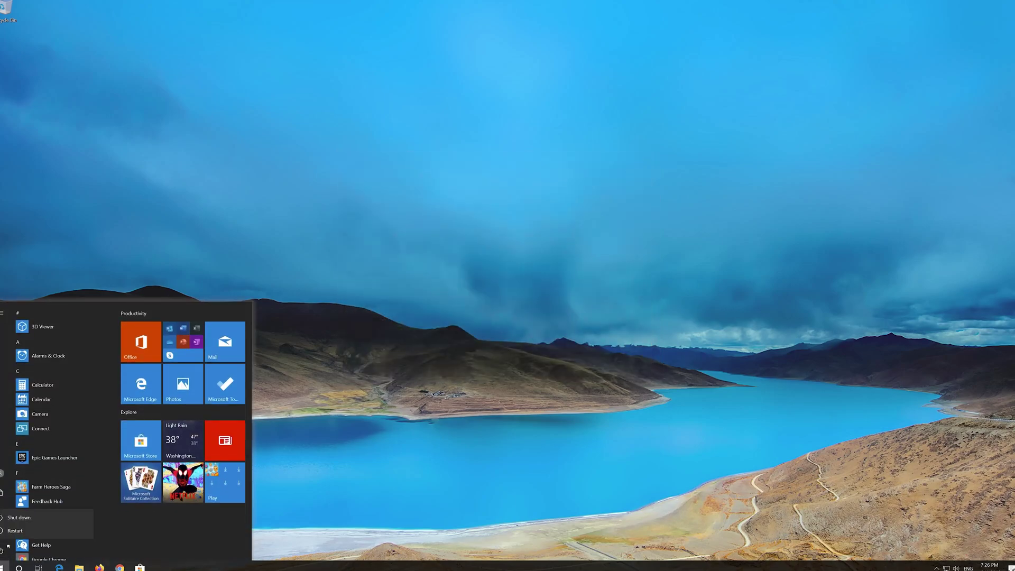
pyautogui.click(19, 532)
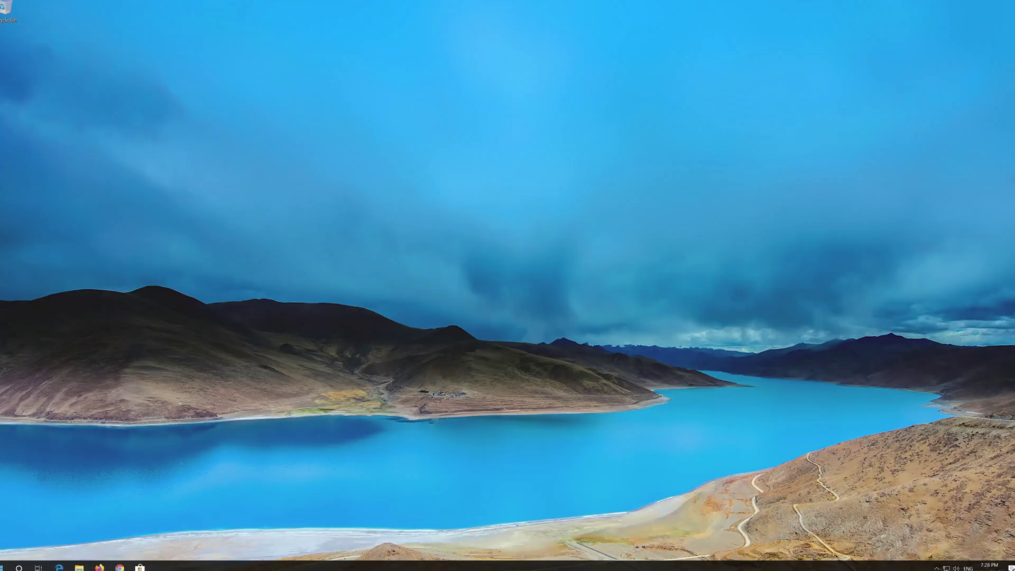
# After the reboot, launch Windows Settings from the Start menu.
pyautogui.click(5, 565)
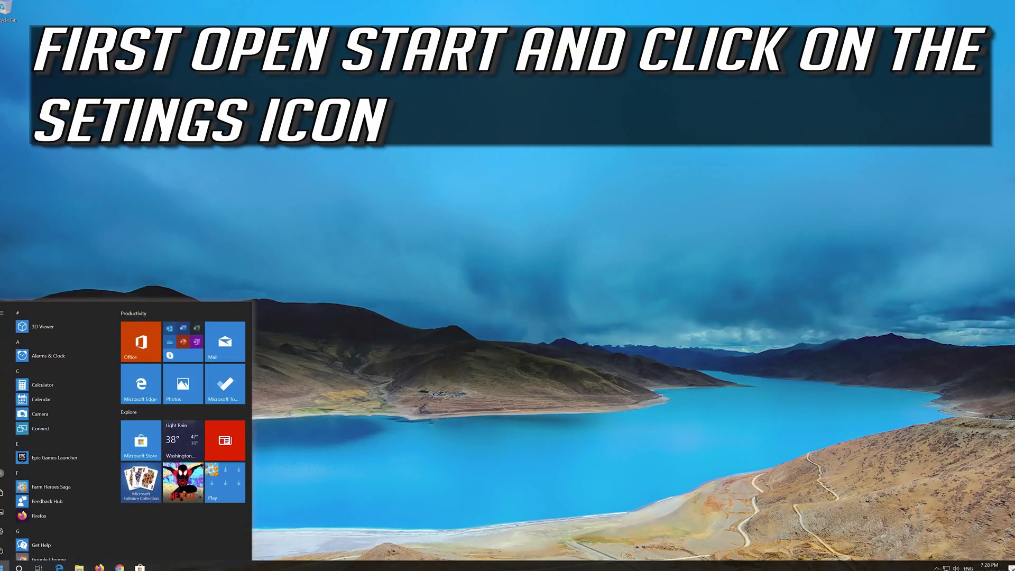
pyautogui.moveTo(3, 531)
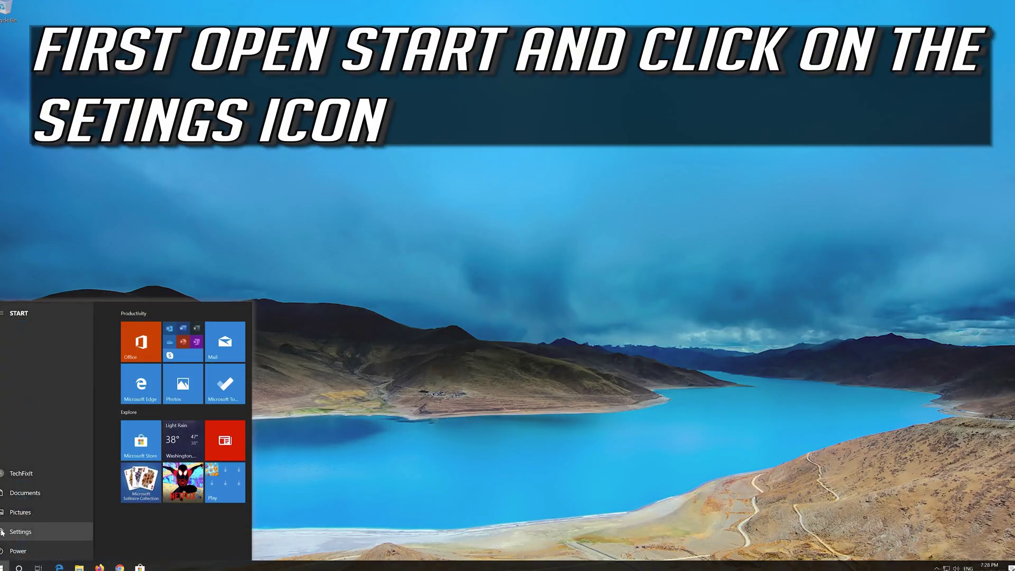
pyautogui.click(37, 532)
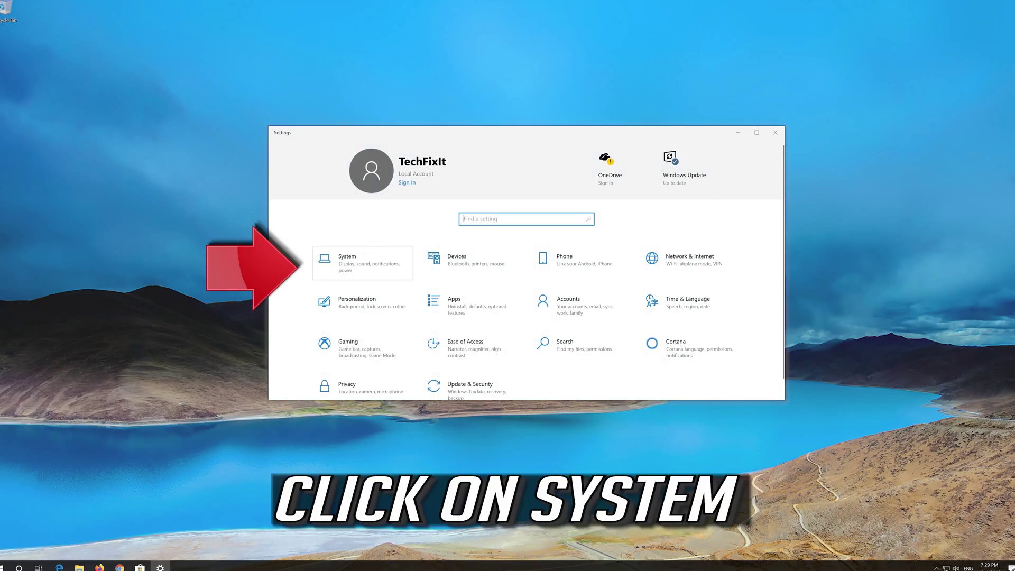
# In System > Sound, keep Speakers as the output and troubleshoot the Speakers device.
pyautogui.click(363, 270)
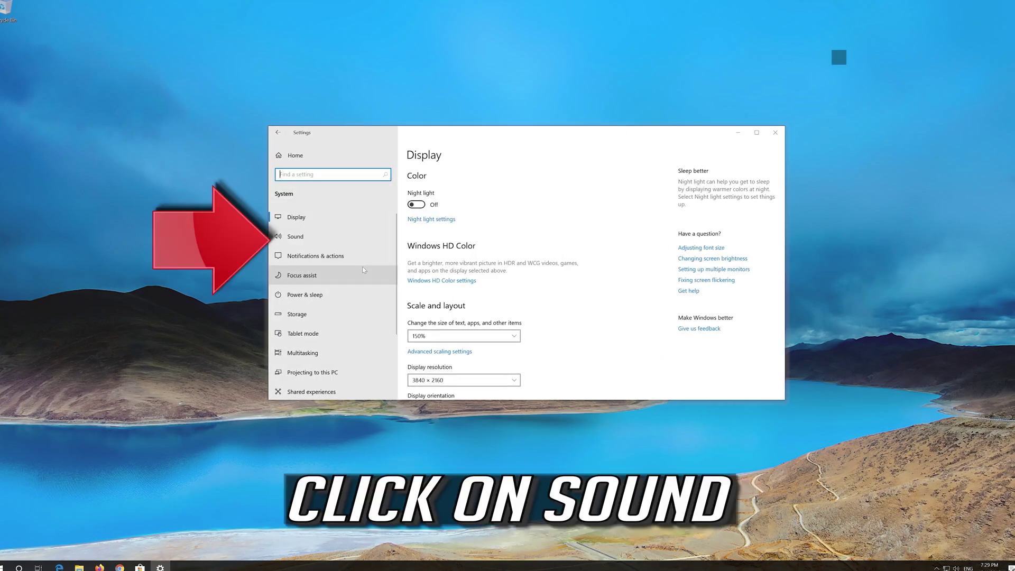
pyautogui.click(324, 236)
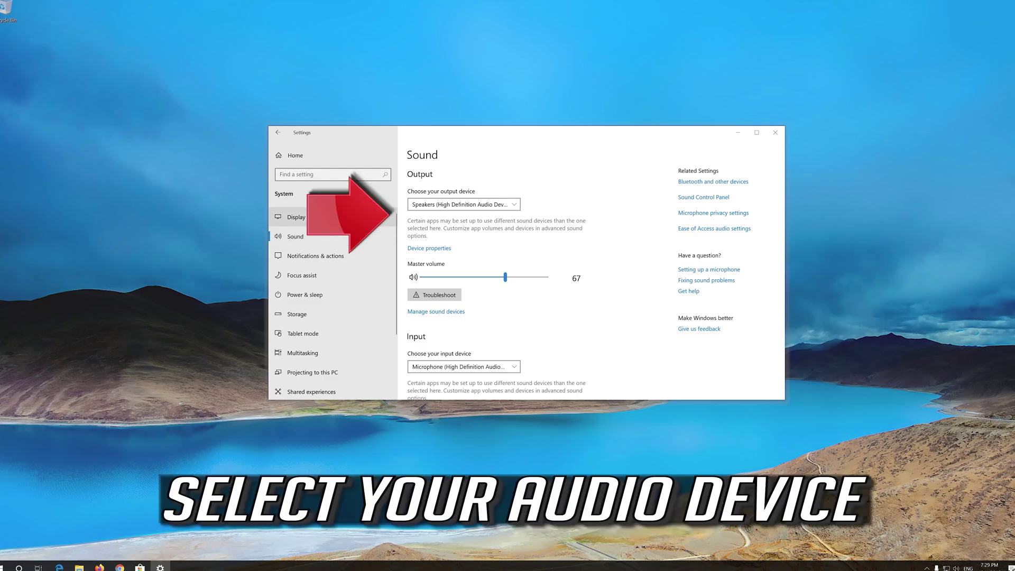
pyautogui.click(444, 204)
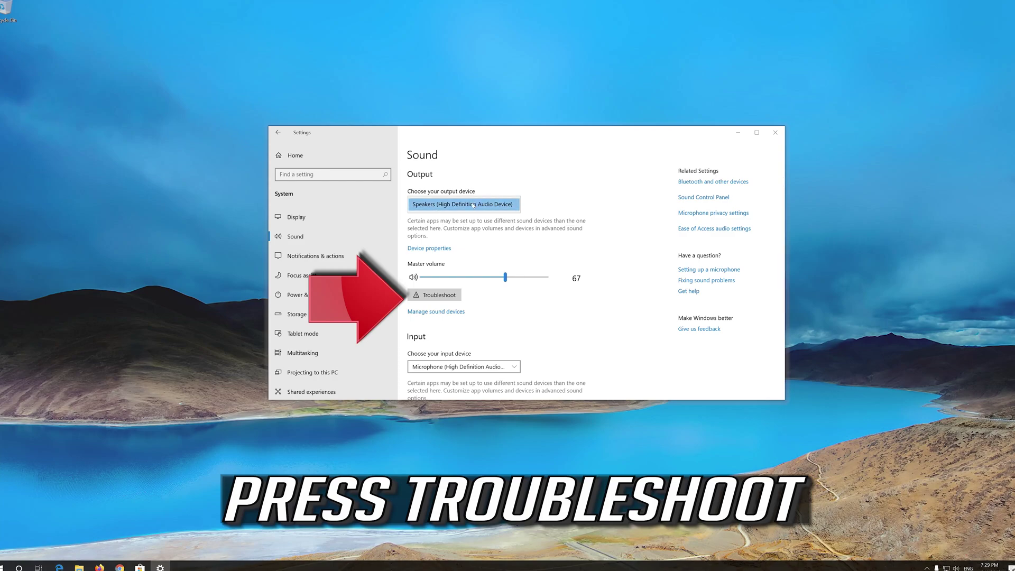
pyautogui.click(437, 298)
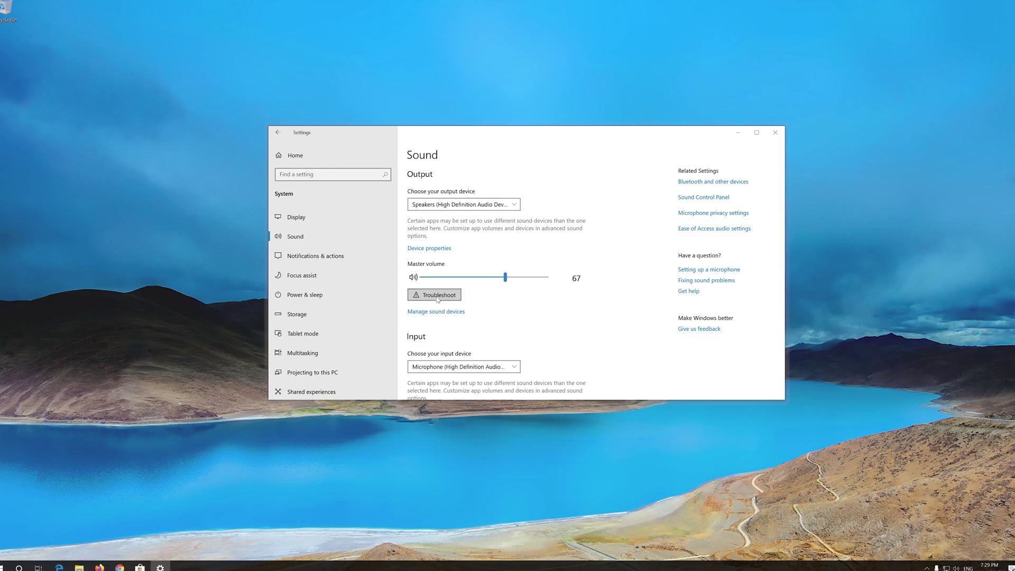
pyautogui.click(437, 296)
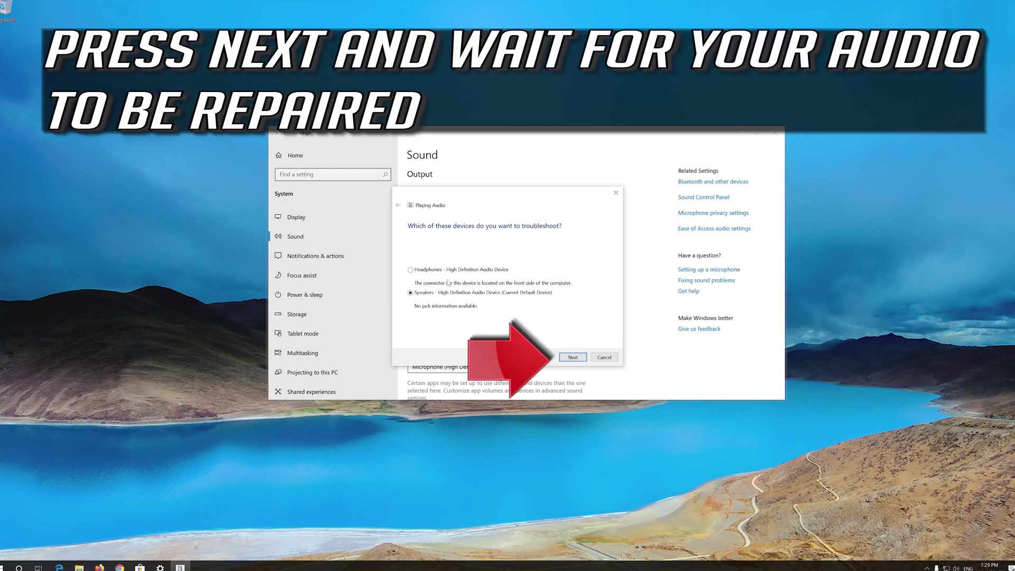
pyautogui.click(566, 359)
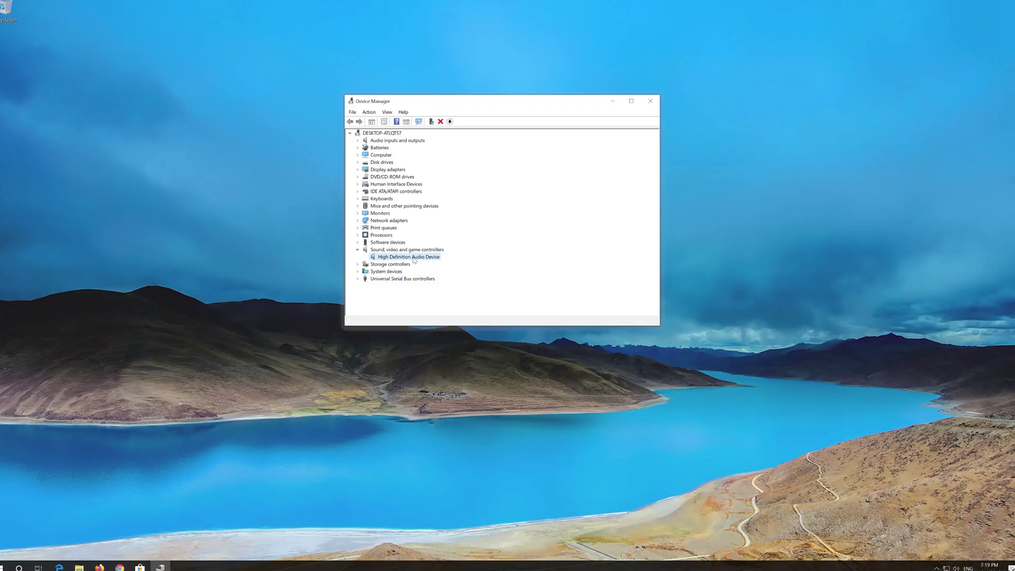
# Choose Uninstall device for High Definition Audio Device and confirm the removal.
pyautogui.rightClick(414, 258)
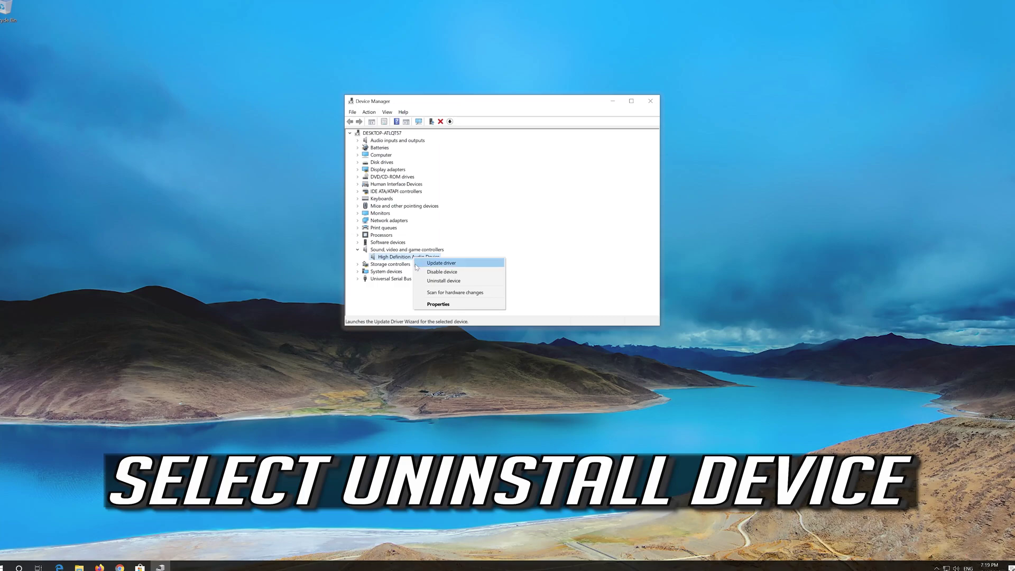
pyautogui.click(467, 282)
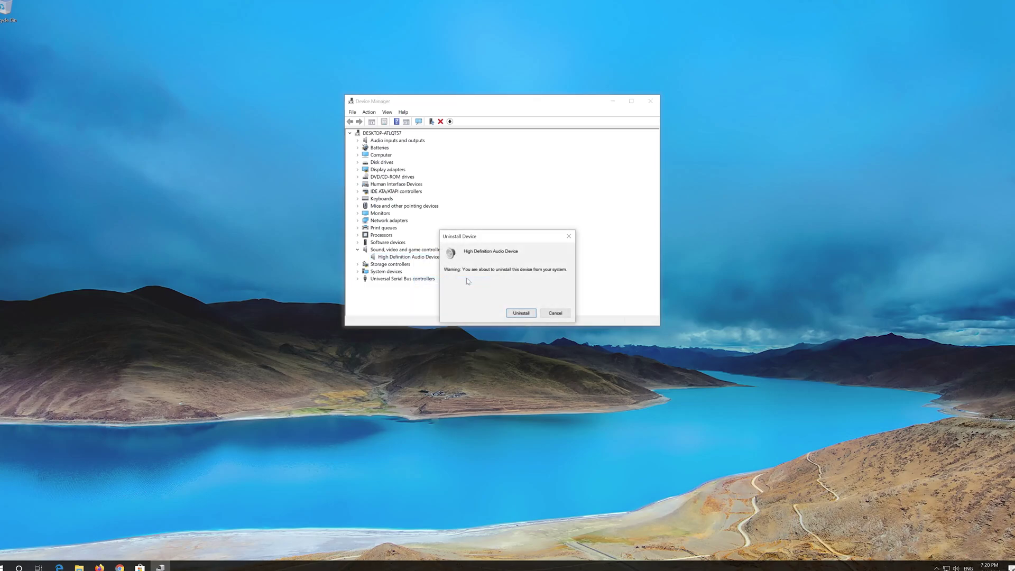
pyautogui.click(521, 313)
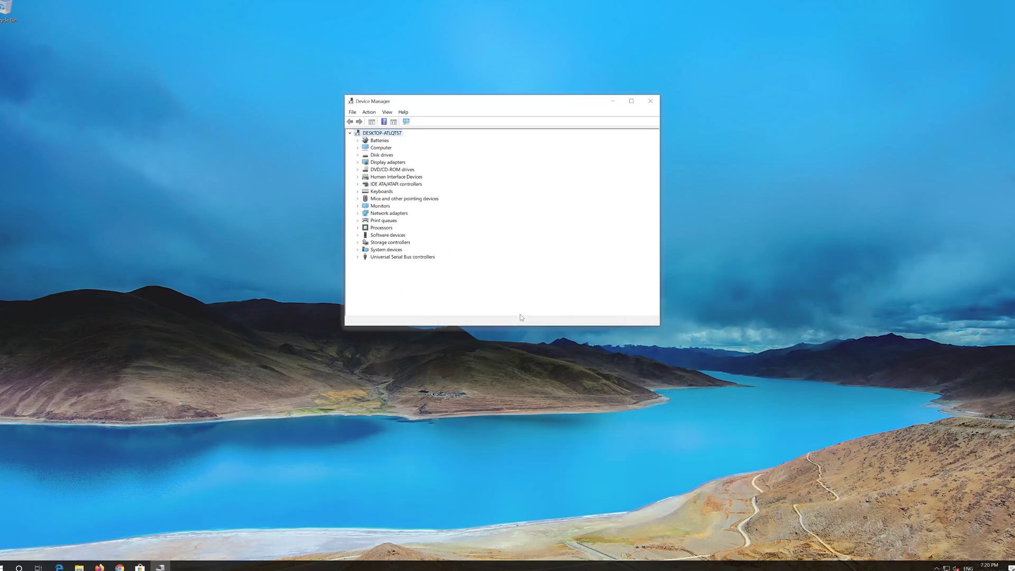